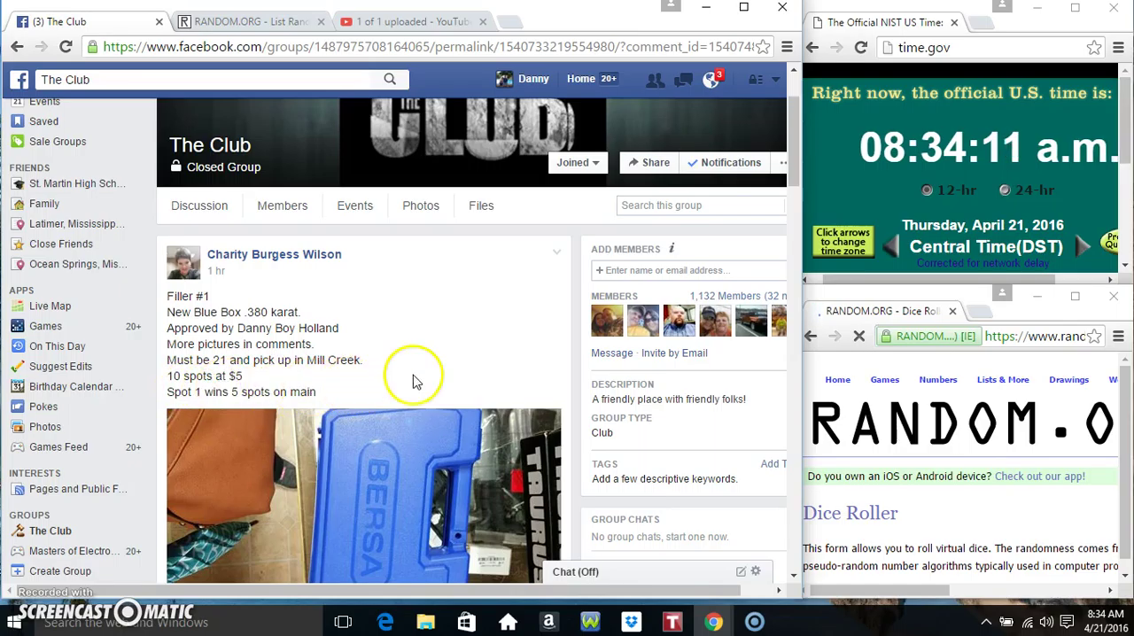
pyautogui.scroll(-5, 416, 379)
pyautogui.scroll(-5, 416, 379)
pyautogui.scroll(-5, 416, 379)
pyautogui.scroll(-3, 417, 379)
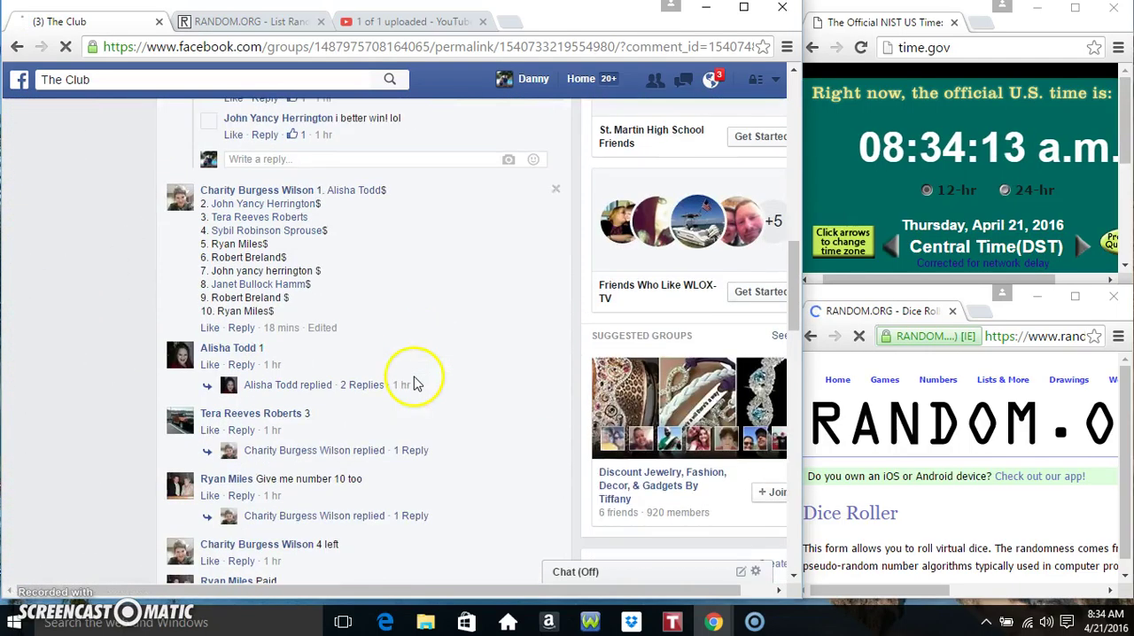
# - Copy the numbered raffle names from the group post's comment and post a 'live' comment
pyautogui.moveTo(317, 190); pyautogui.dragTo(338, 300)
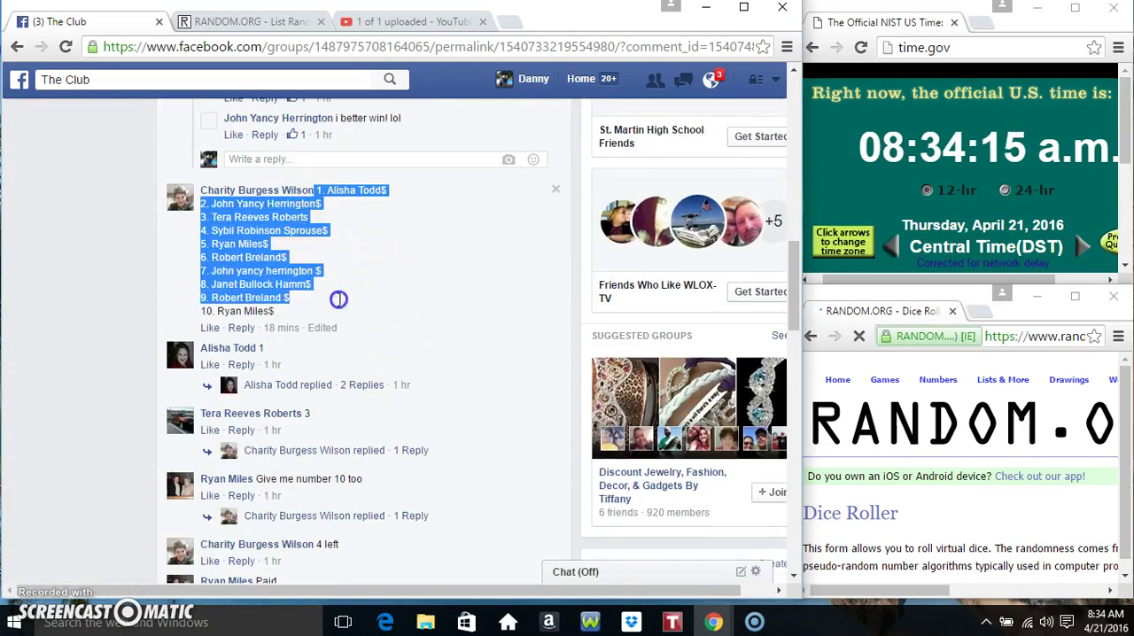
pyautogui.rightClick(340, 306)
pyautogui.click(371, 271)
pyautogui.scroll(-10, 390, 310)
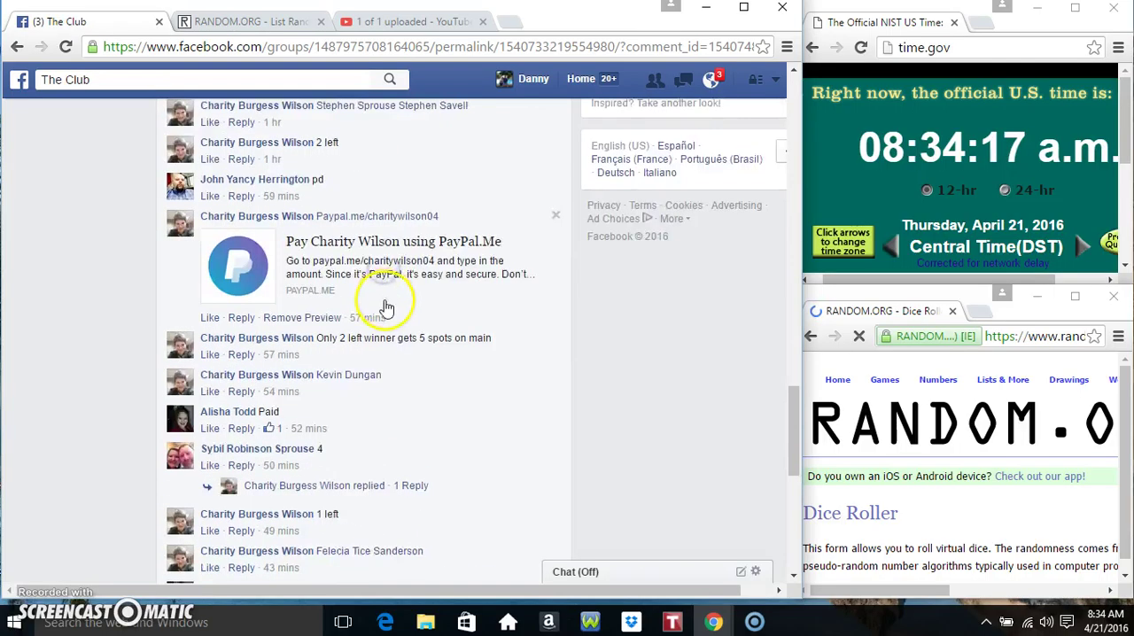
pyautogui.scroll(-10, 390, 310)
pyautogui.scroll(-1, 392, 315)
pyautogui.write('live')
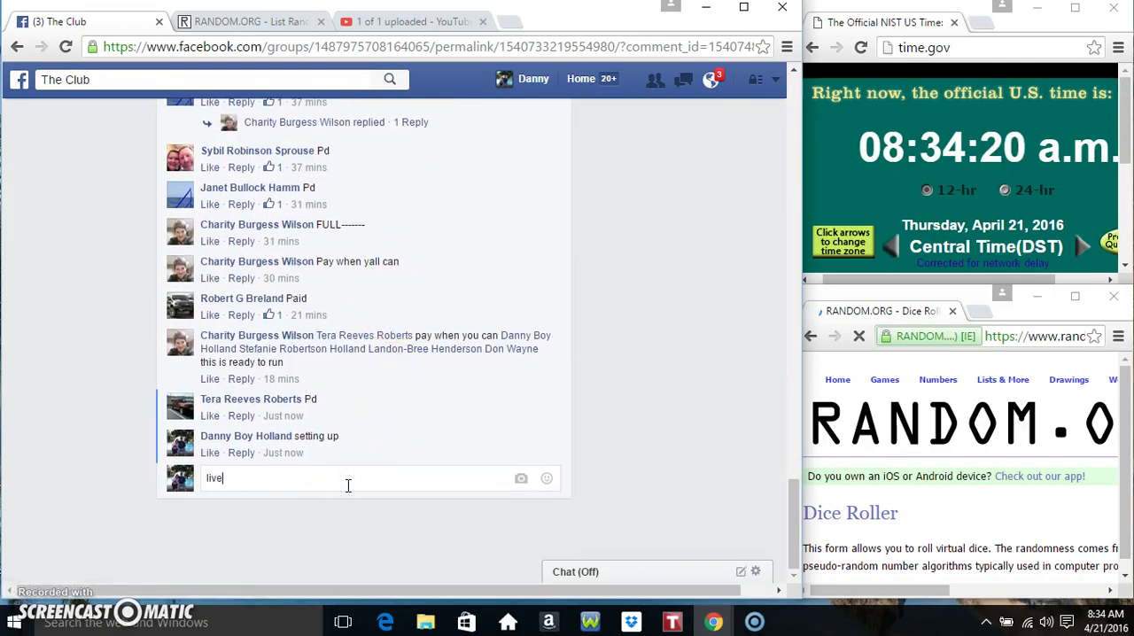
pyautogui.press('Return')
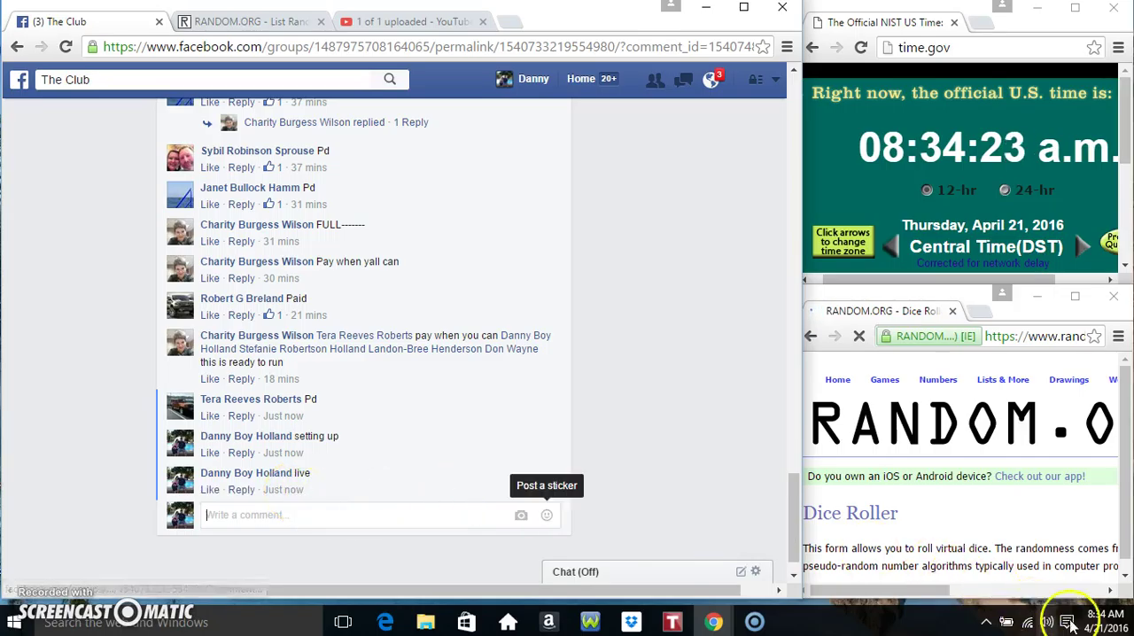
pyautogui.click(1107, 620)
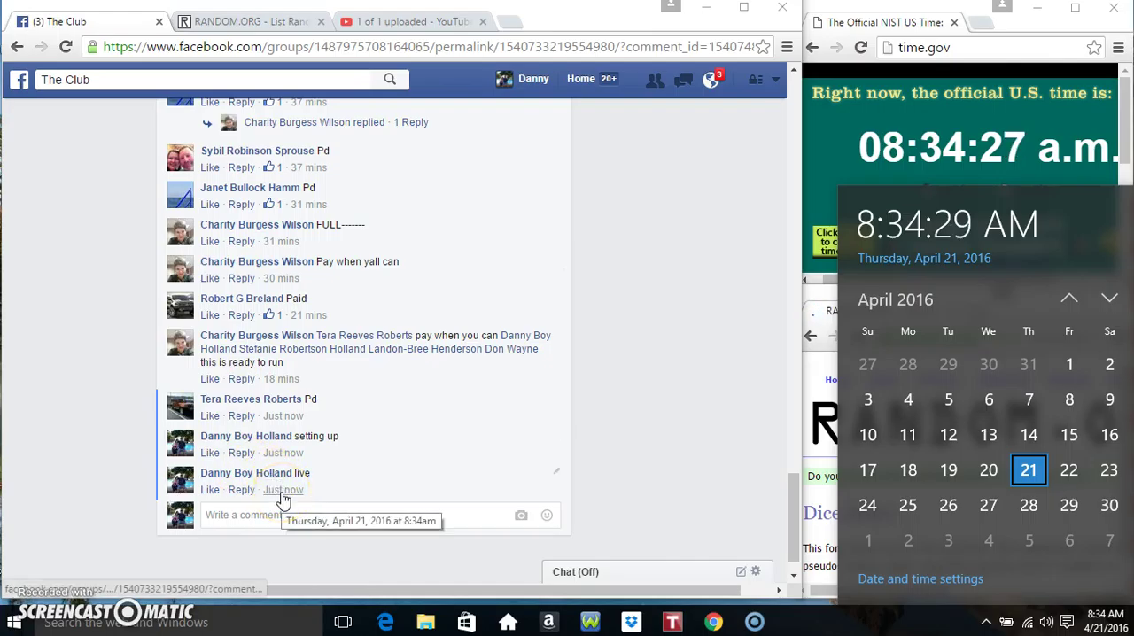
# - Paste the ten numbered raffle names into the List Randomizer's list field
pyautogui.click(248, 21)
pyautogui.rightClick(275, 440)
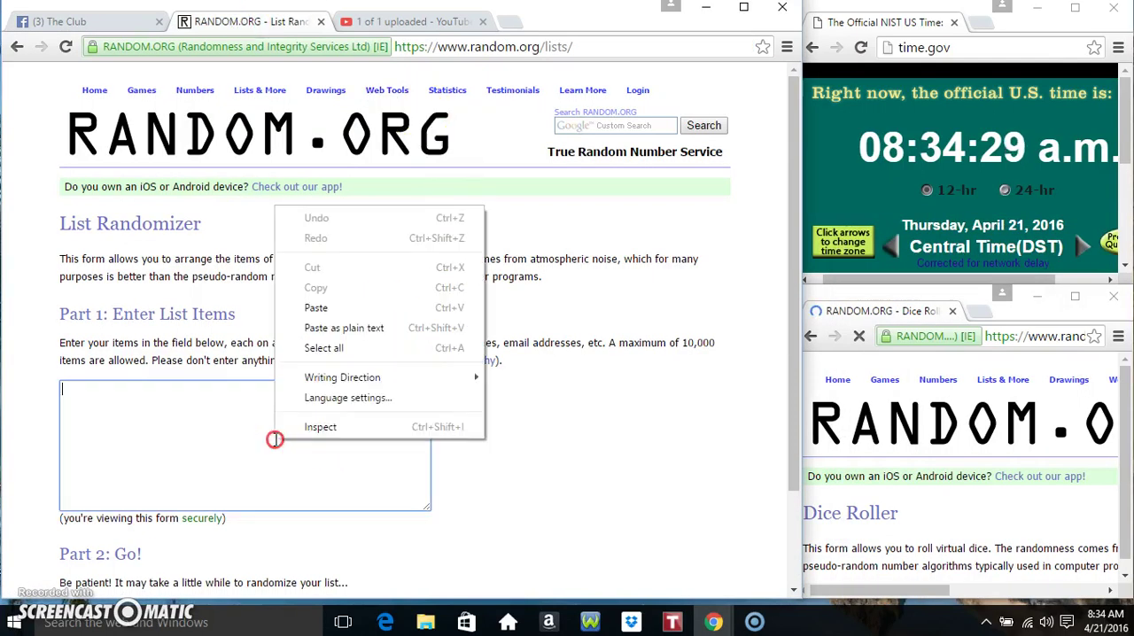
pyautogui.click(316, 307)
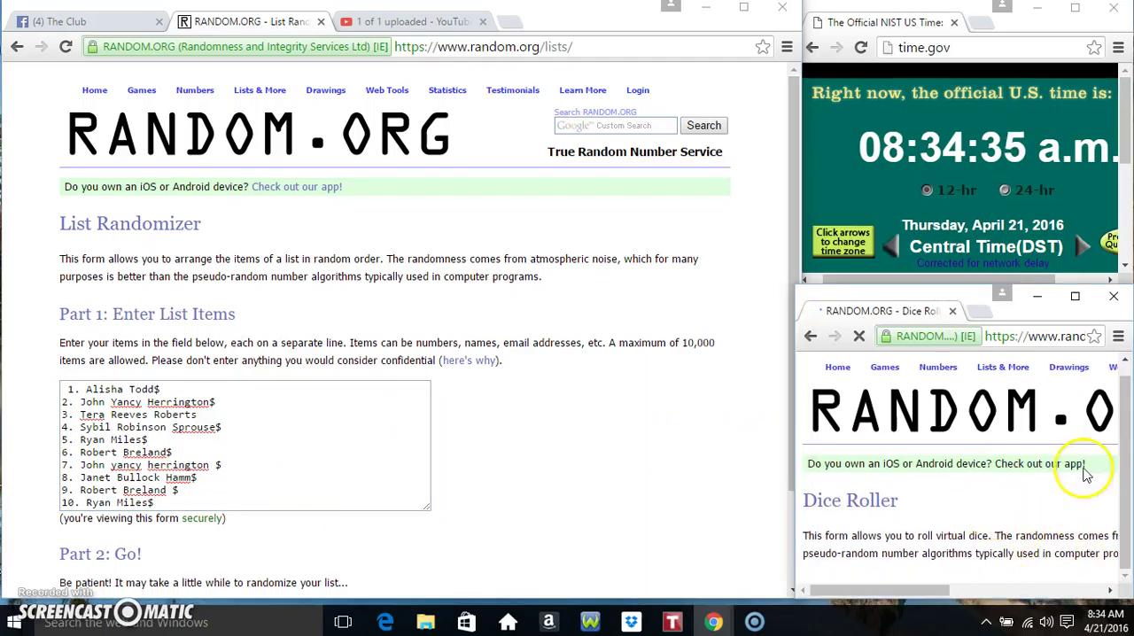
# - Bring up RANDOM.ORG's Dice Roller in the side window
pyautogui.click(882, 367)
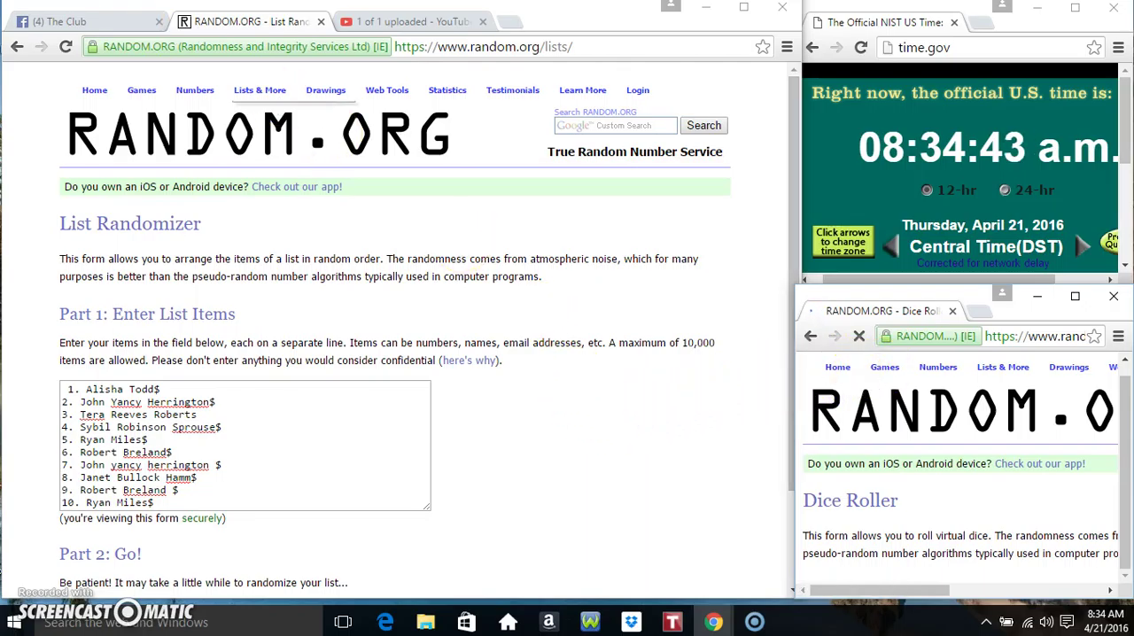
pyautogui.click(64, 21)
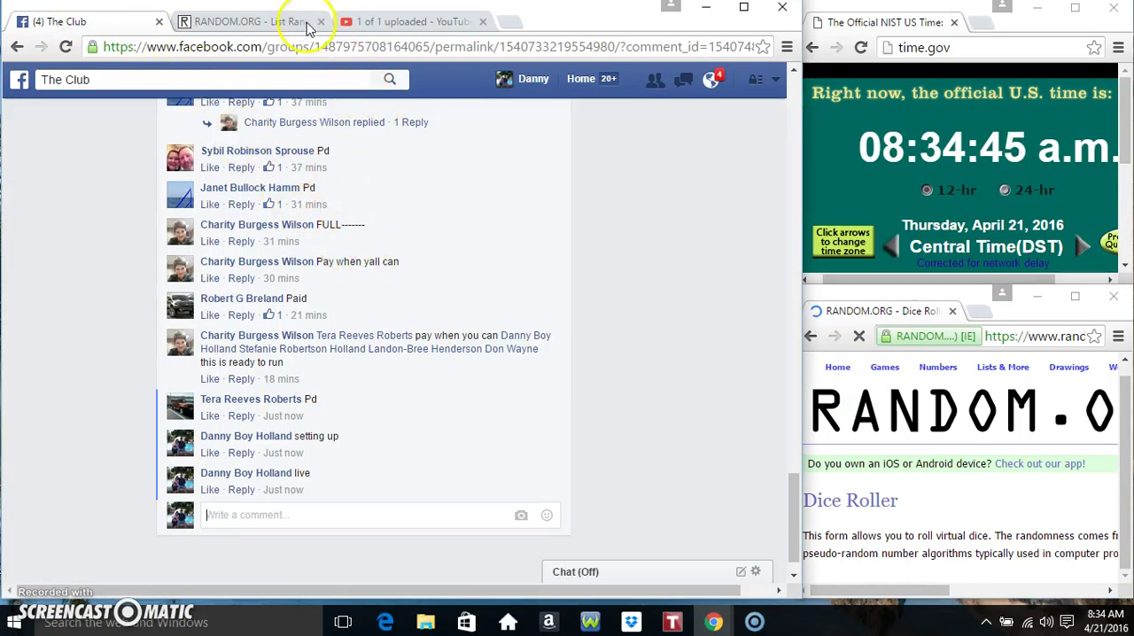
pyautogui.click(271, 22)
pyautogui.click(838, 366)
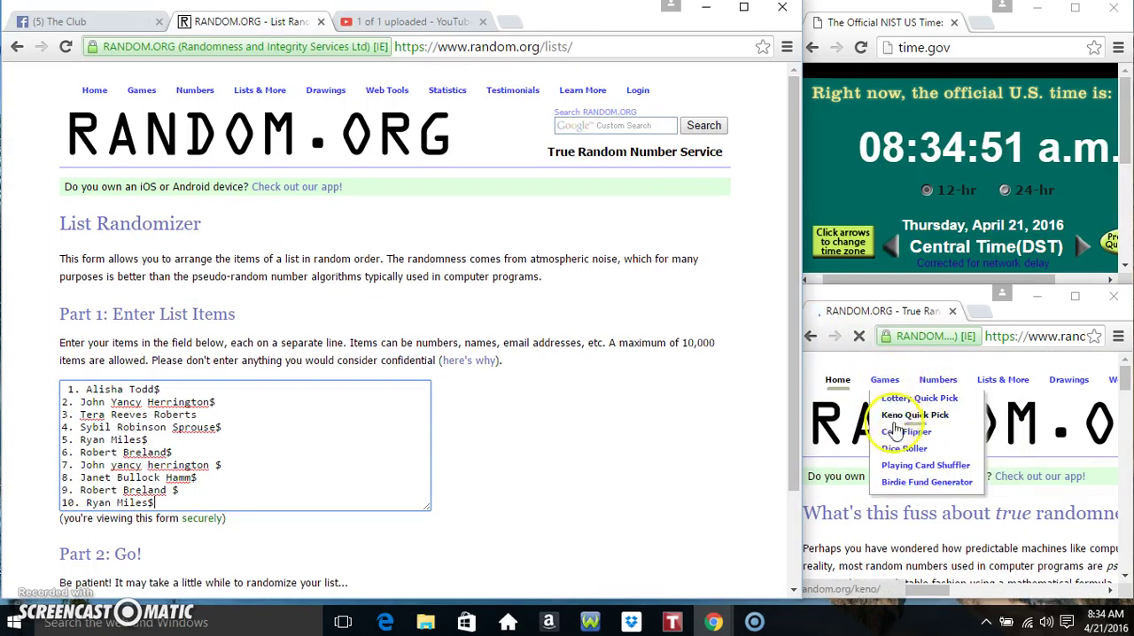
pyautogui.click(897, 449)
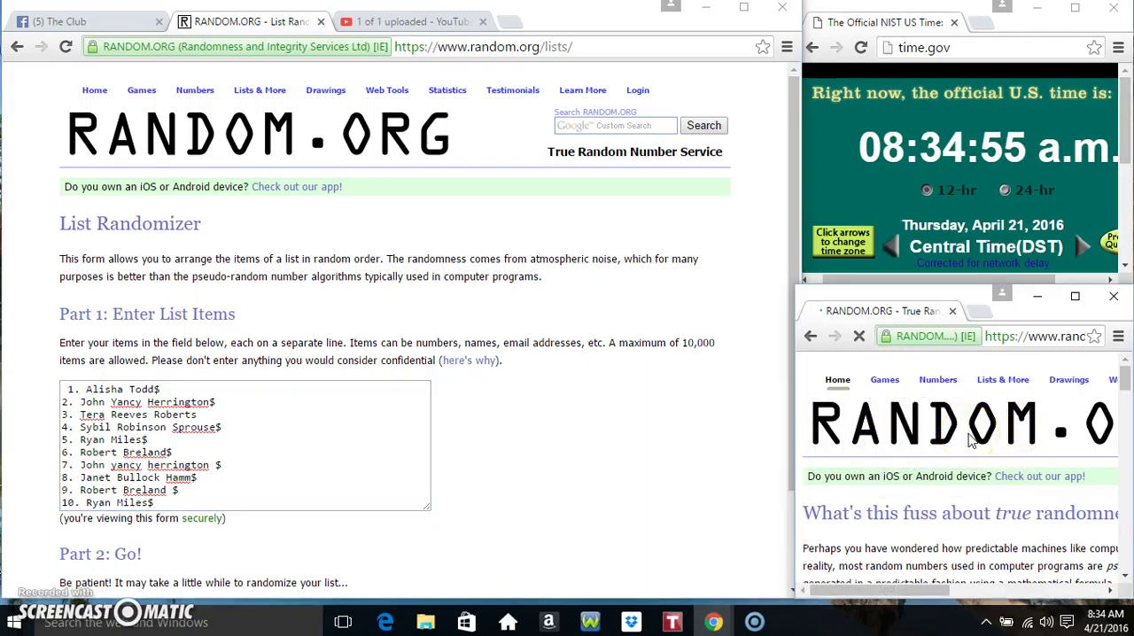
pyautogui.scroll(-3, 969, 440)
pyautogui.scroll(-3, 969, 440)
pyautogui.scroll(-2, 970, 440)
pyautogui.scroll(4, 970, 440)
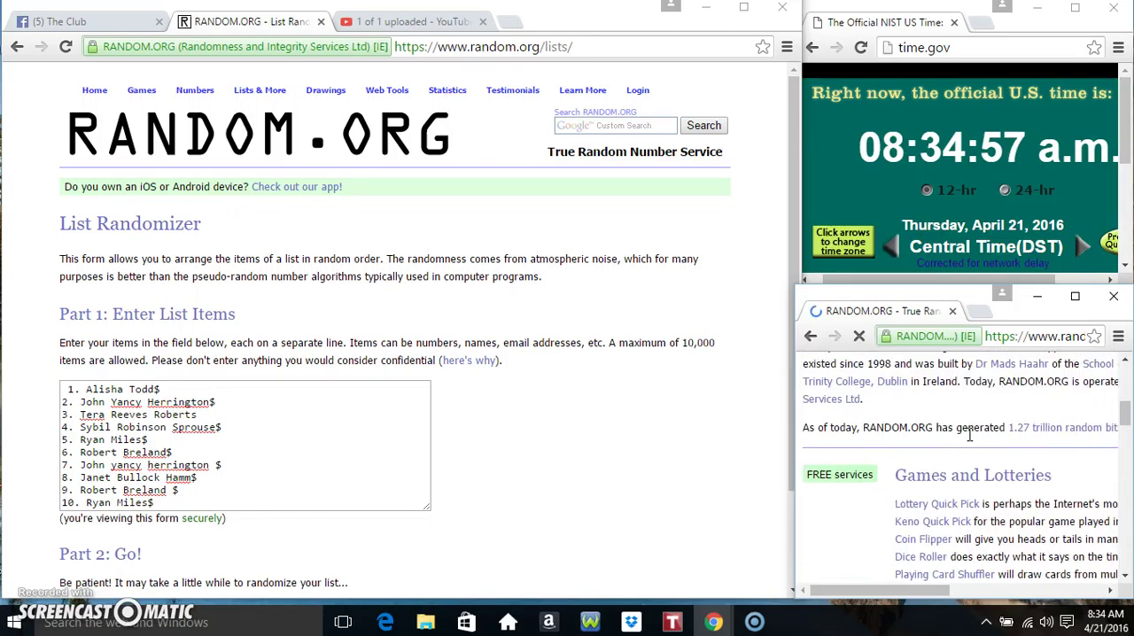
pyautogui.scroll(-3, 971, 440)
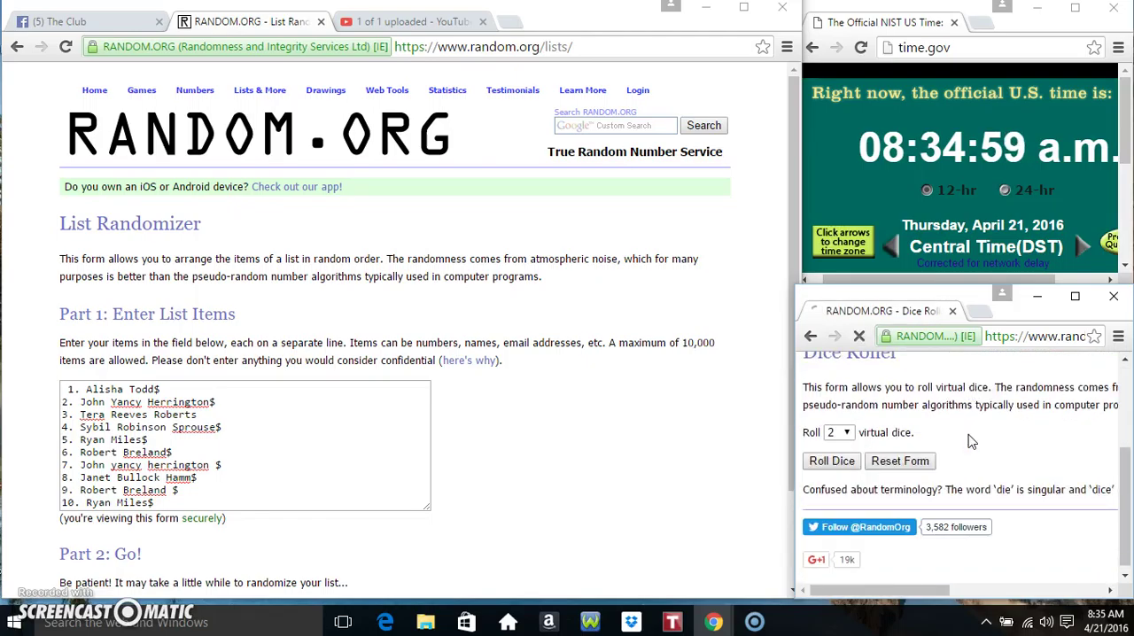
# - Roll the two dice in the side window, getting a two and a six, and note the time
pyautogui.click(1105, 620)
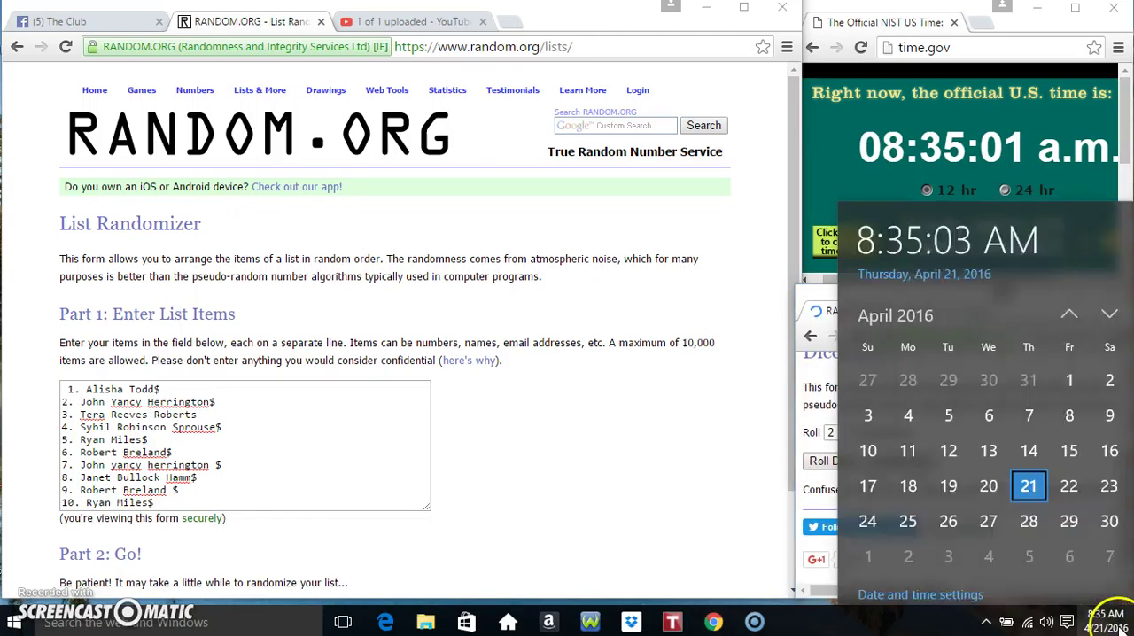
pyautogui.click(719, 494)
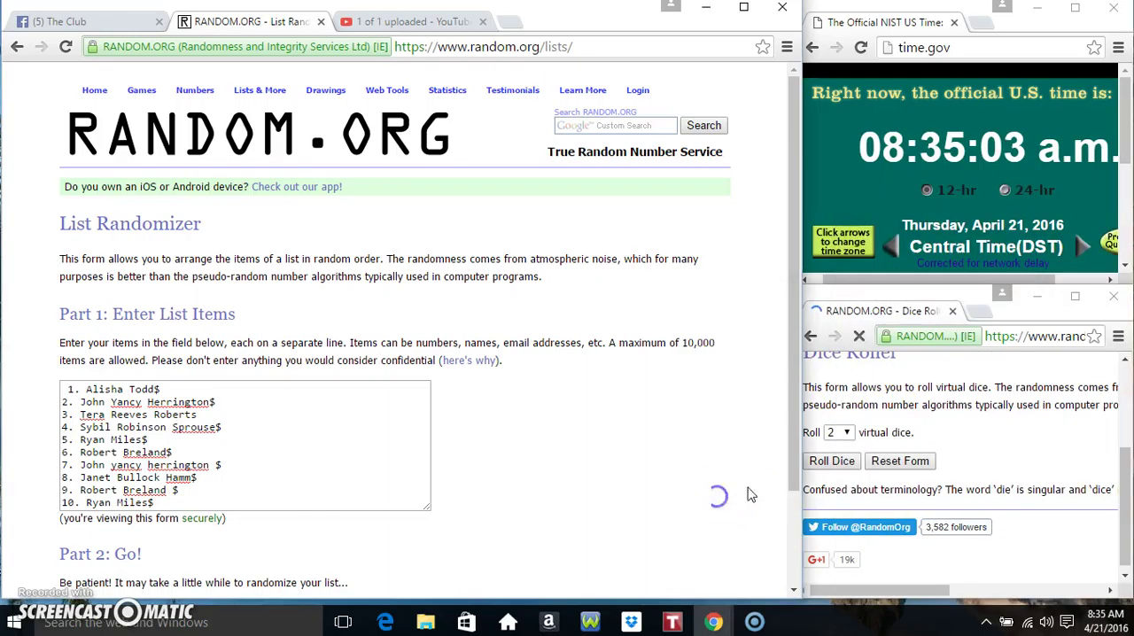
pyautogui.click(832, 461)
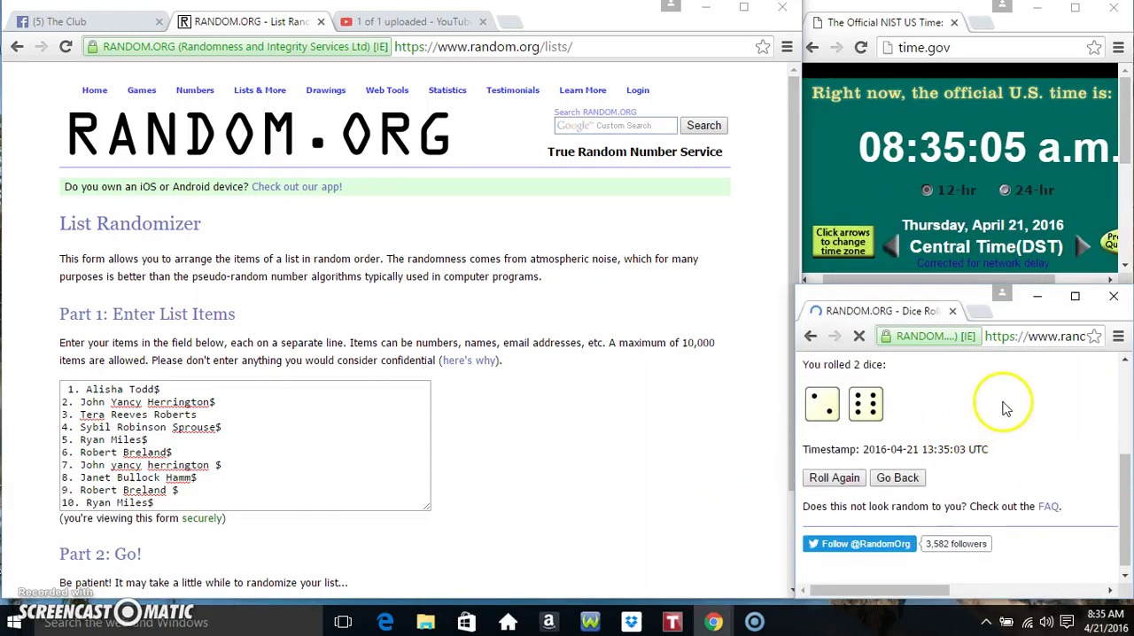
pyautogui.moveTo(1005, 407); pyautogui.dragTo(797, 402)
pyautogui.click(972, 404)
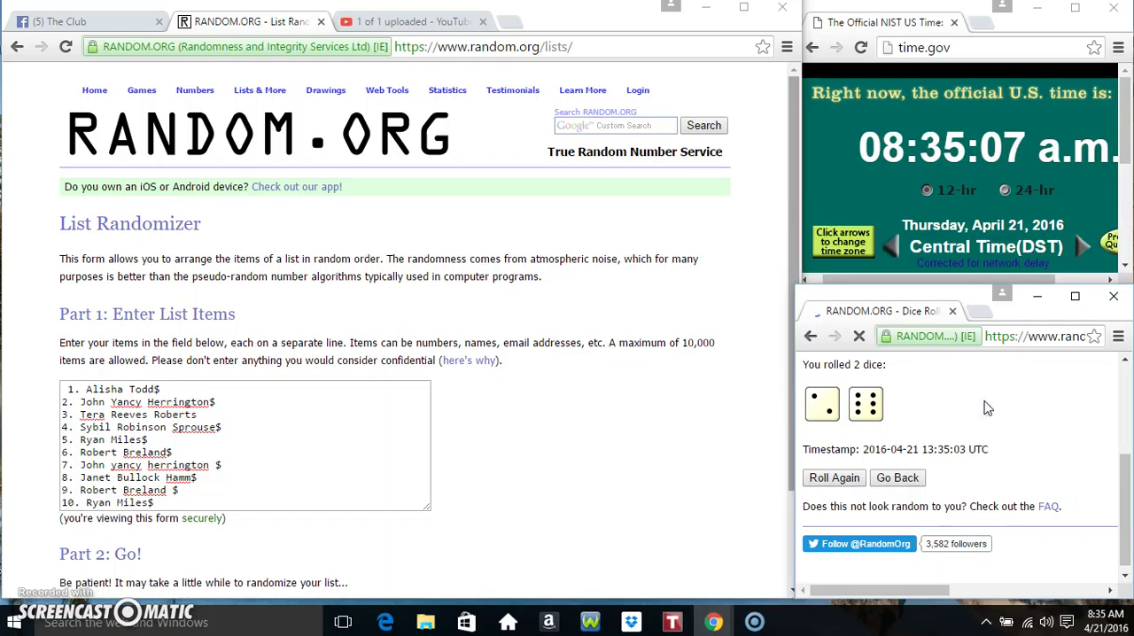
pyautogui.click(1105, 620)
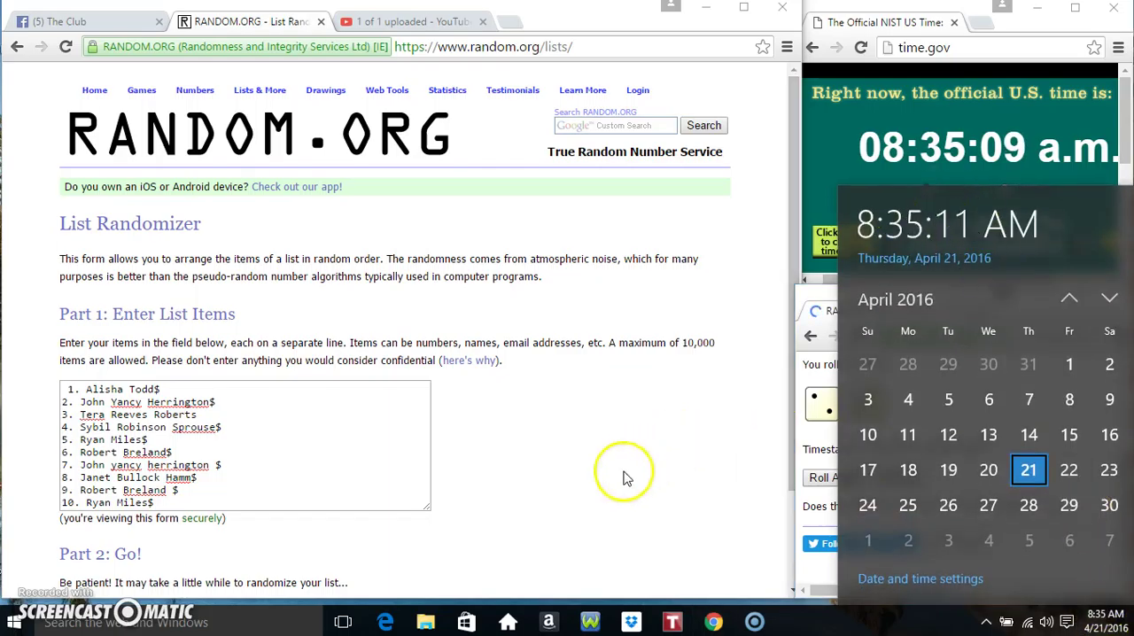
# - Randomize the ten-name raffle list, then reshuffle it for seven shuffles in total
pyautogui.click(625, 477)
pyautogui.scroll(-3, 625, 476)
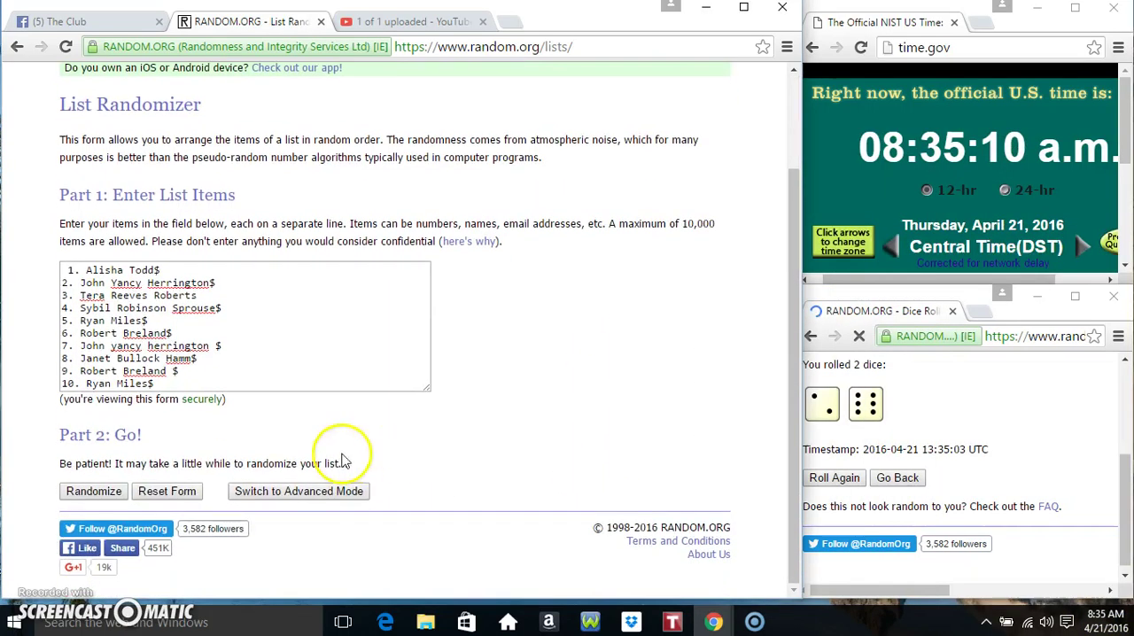
pyautogui.click(93, 491)
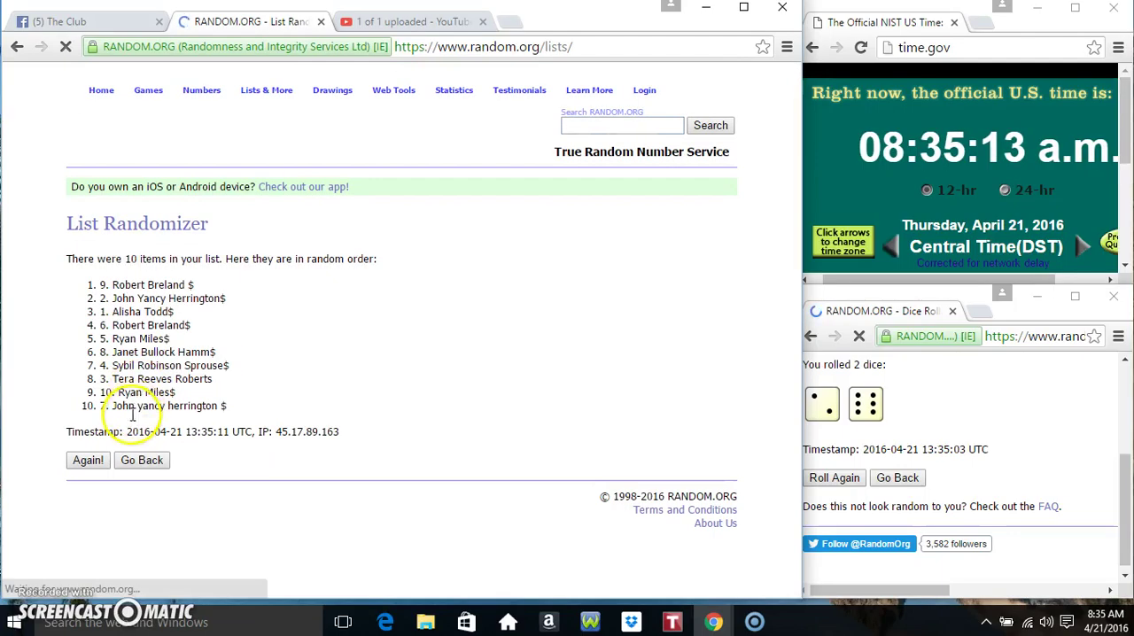
pyautogui.moveTo(115, 259); pyautogui.dragTo(223, 259)
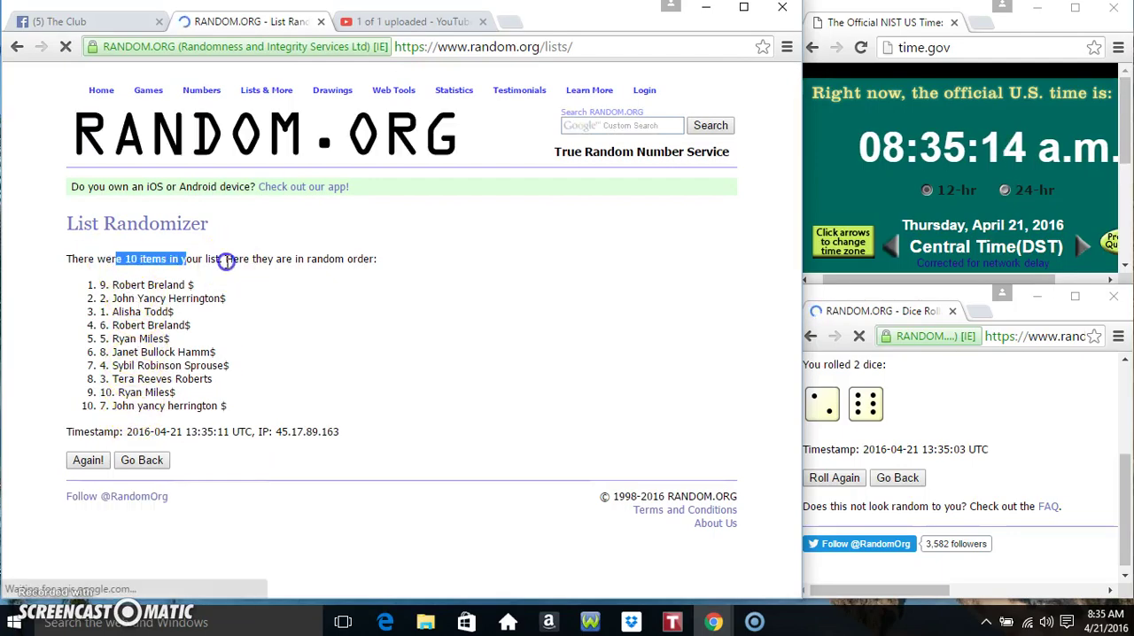
pyautogui.click(87, 459)
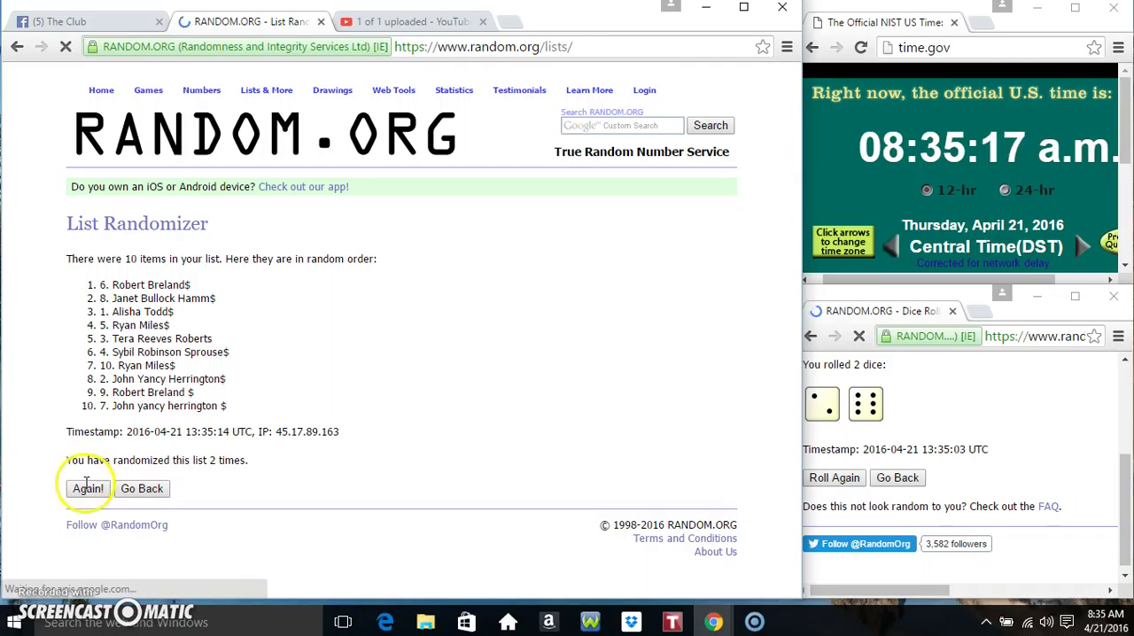
pyautogui.click(86, 488)
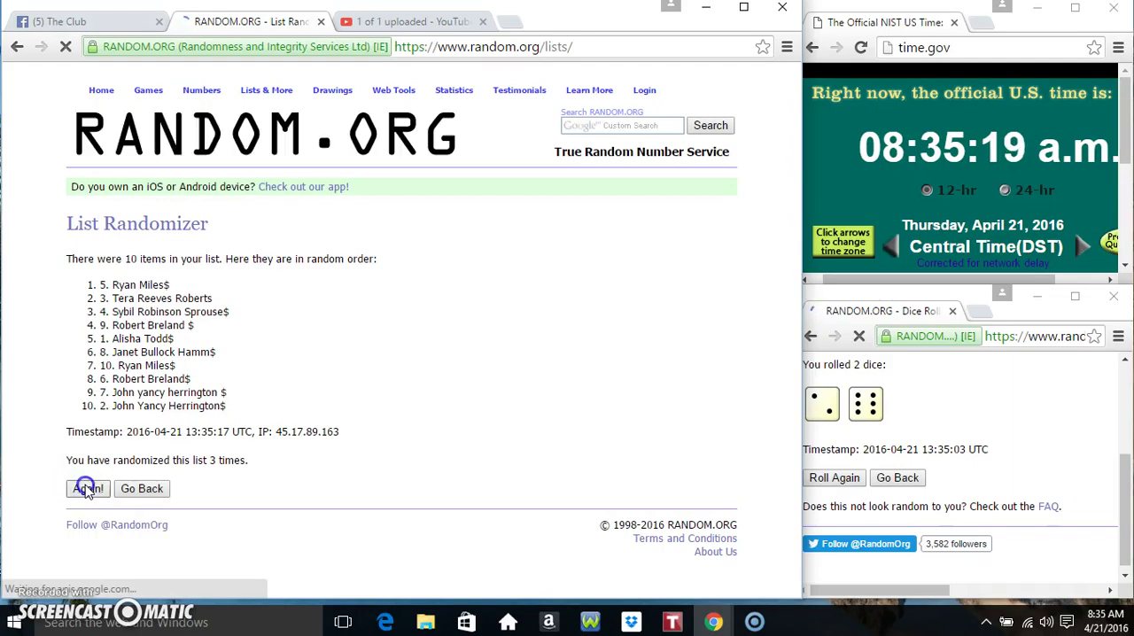
pyautogui.click(86, 488)
pyautogui.click(86, 488)
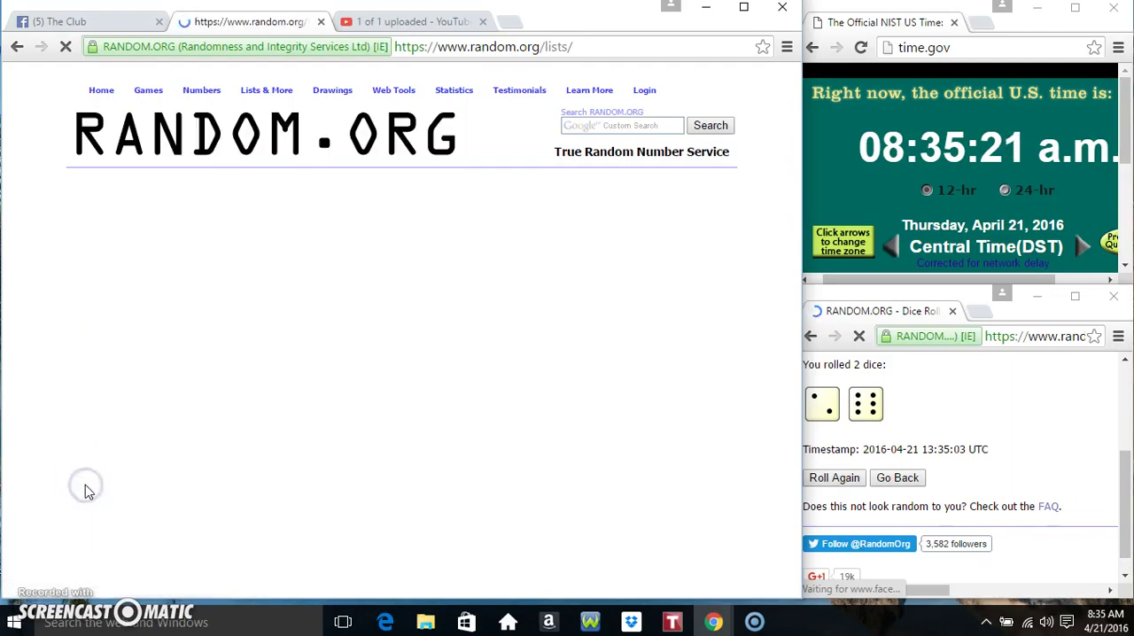
pyautogui.click(87, 488)
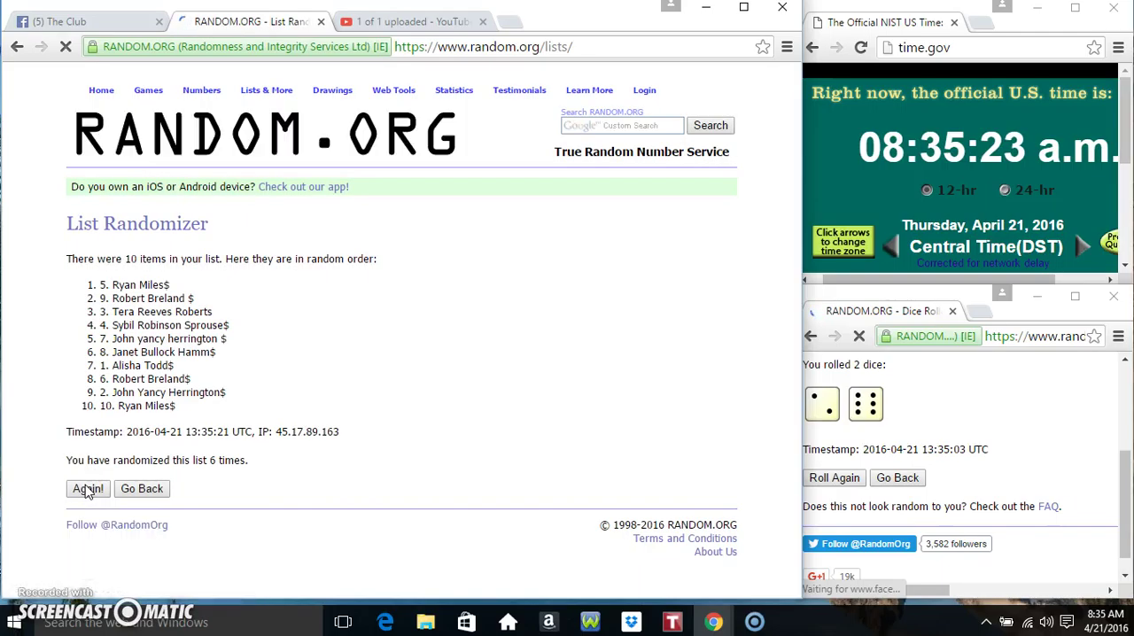
pyautogui.click(88, 489)
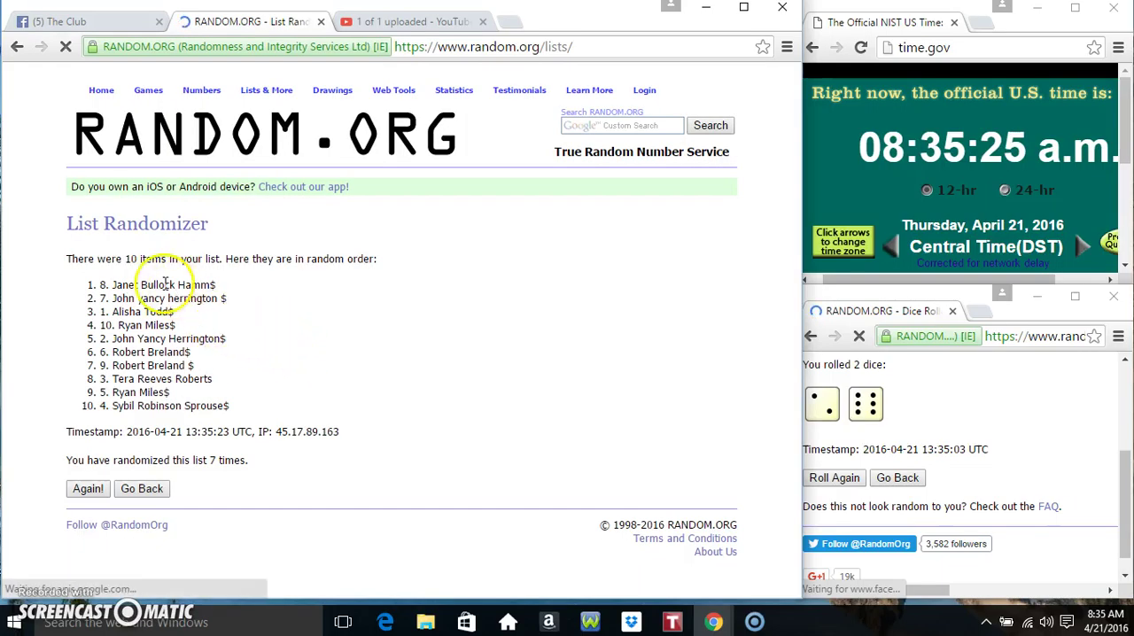
pyautogui.doubleClick(153, 259)
pyautogui.moveTo(99, 284); pyautogui.dragTo(217, 285)
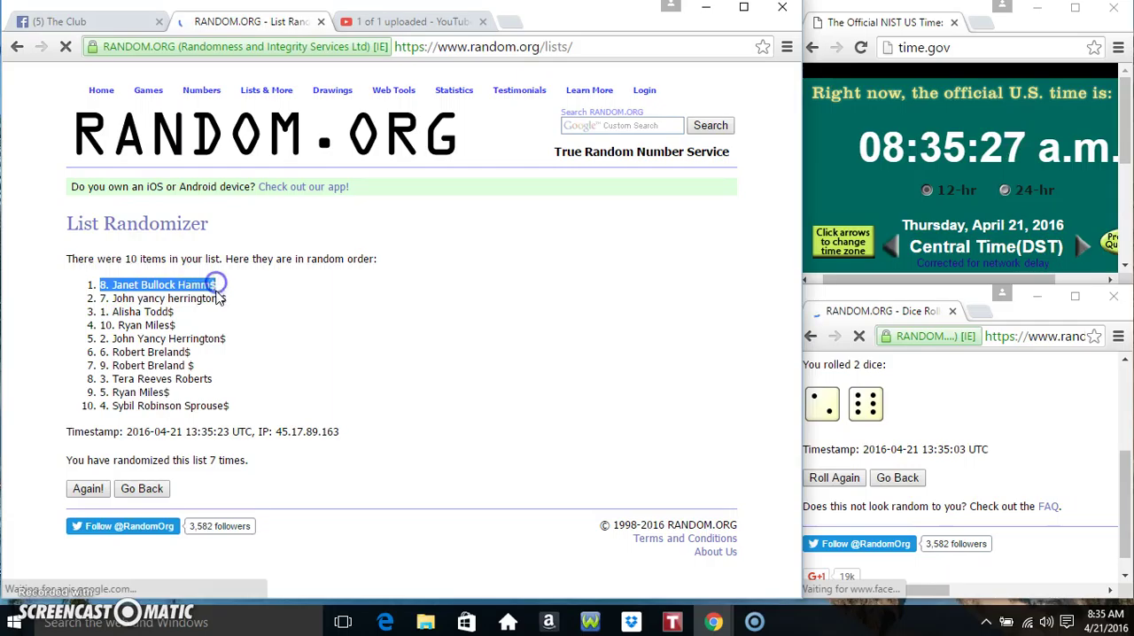
pyautogui.moveTo(99, 405); pyautogui.dragTo(243, 406)
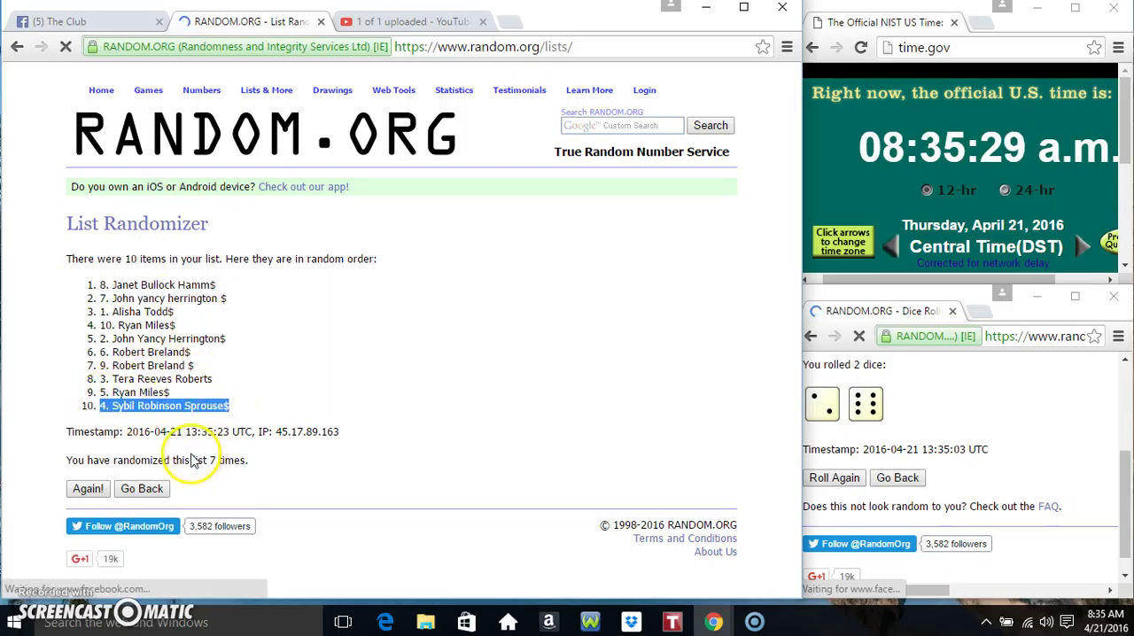
pyautogui.moveTo(193, 460); pyautogui.dragTo(252, 459)
pyautogui.moveTo(815, 403); pyautogui.dragTo(981, 409)
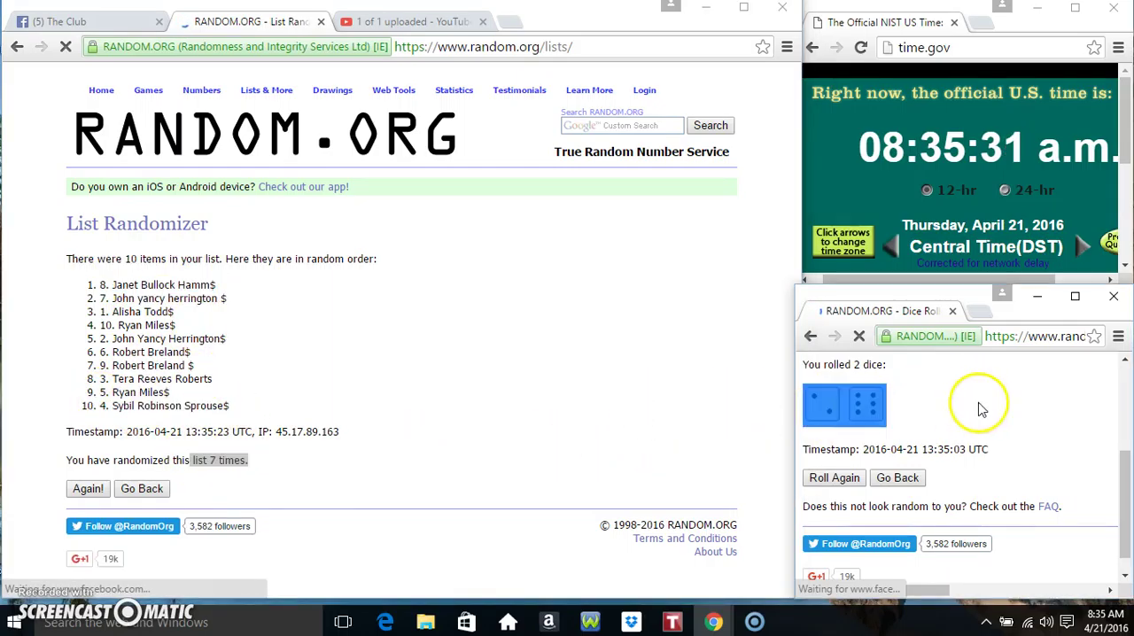
pyautogui.click(1106, 620)
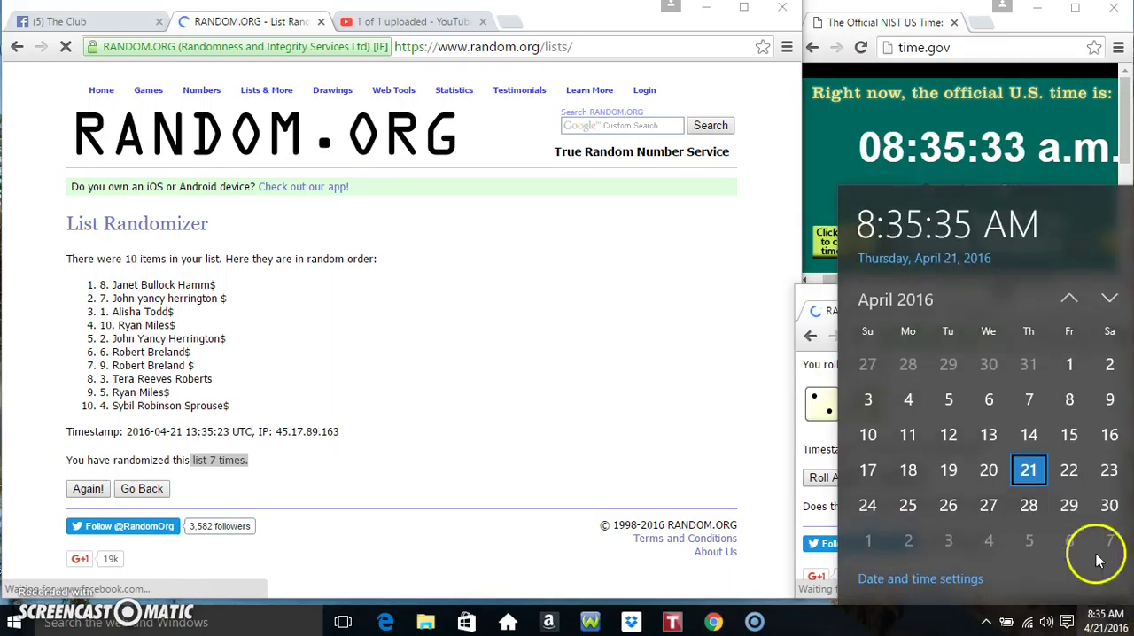
pyautogui.click(416, 379)
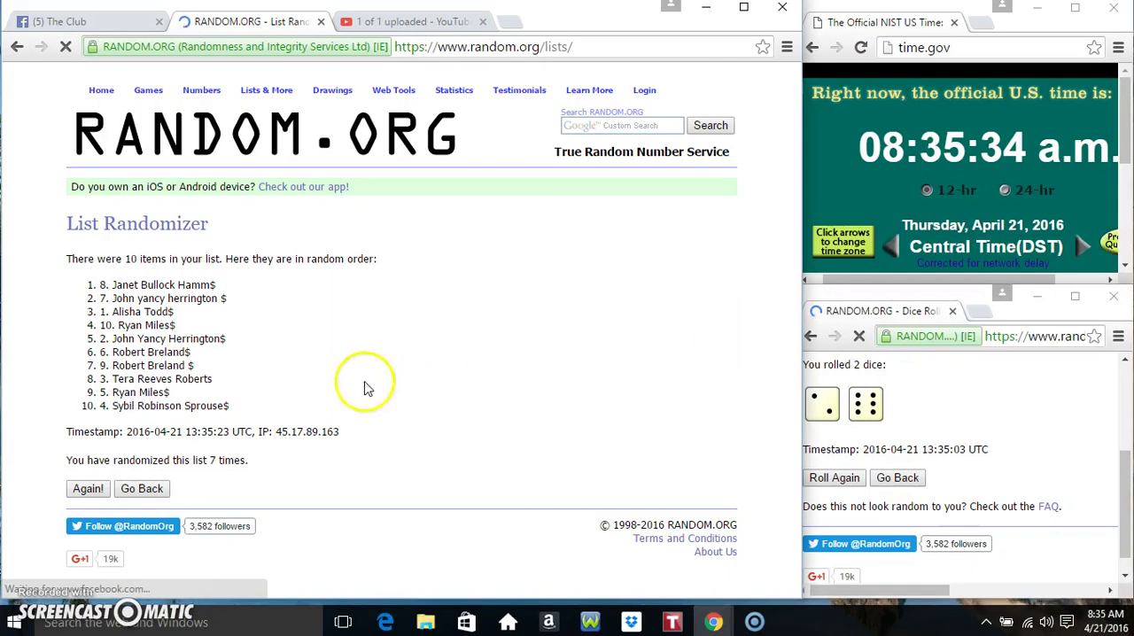
pyautogui.click(87, 489)
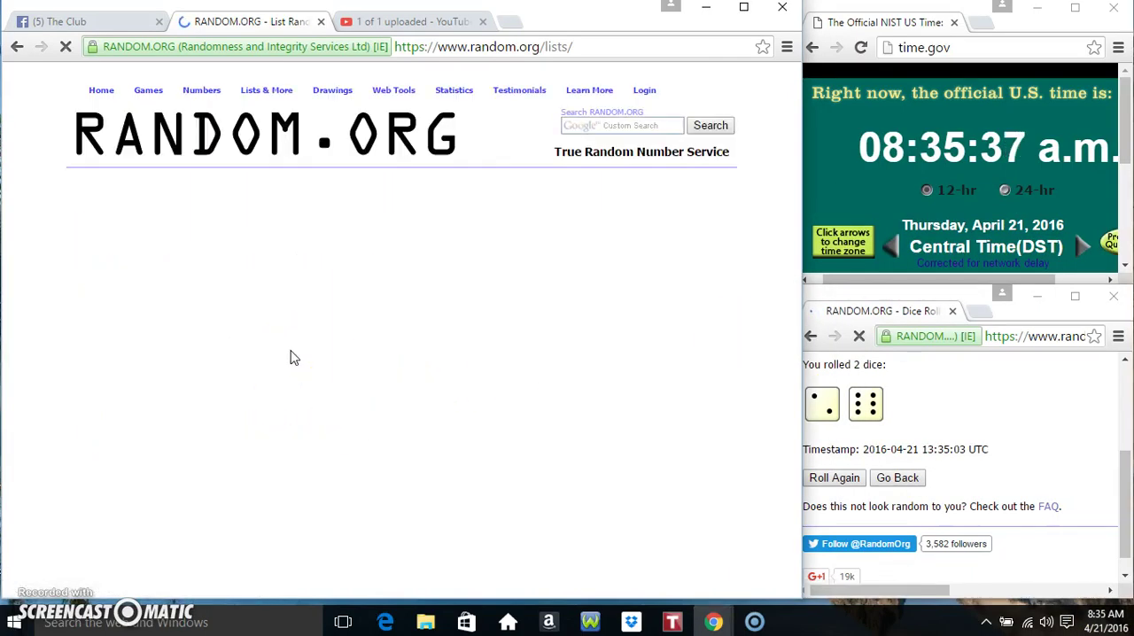
pyautogui.moveTo(227, 284); pyautogui.dragTo(83, 285)
pyautogui.moveTo(192, 259); pyautogui.dragTo(111, 258)
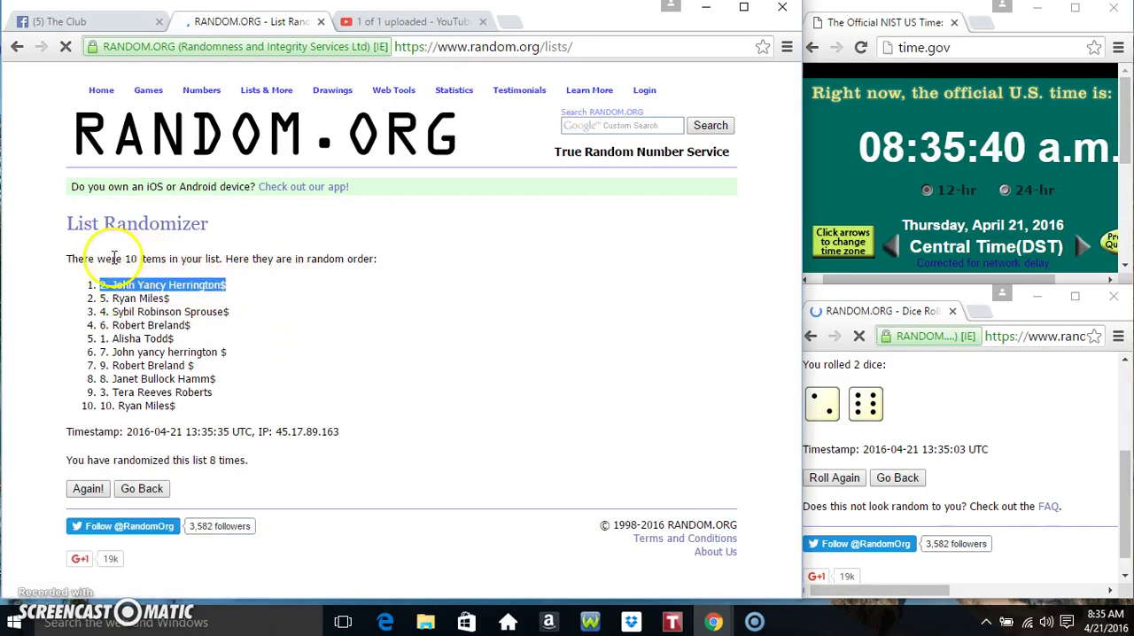
pyautogui.click(199, 461)
pyautogui.click(833, 477)
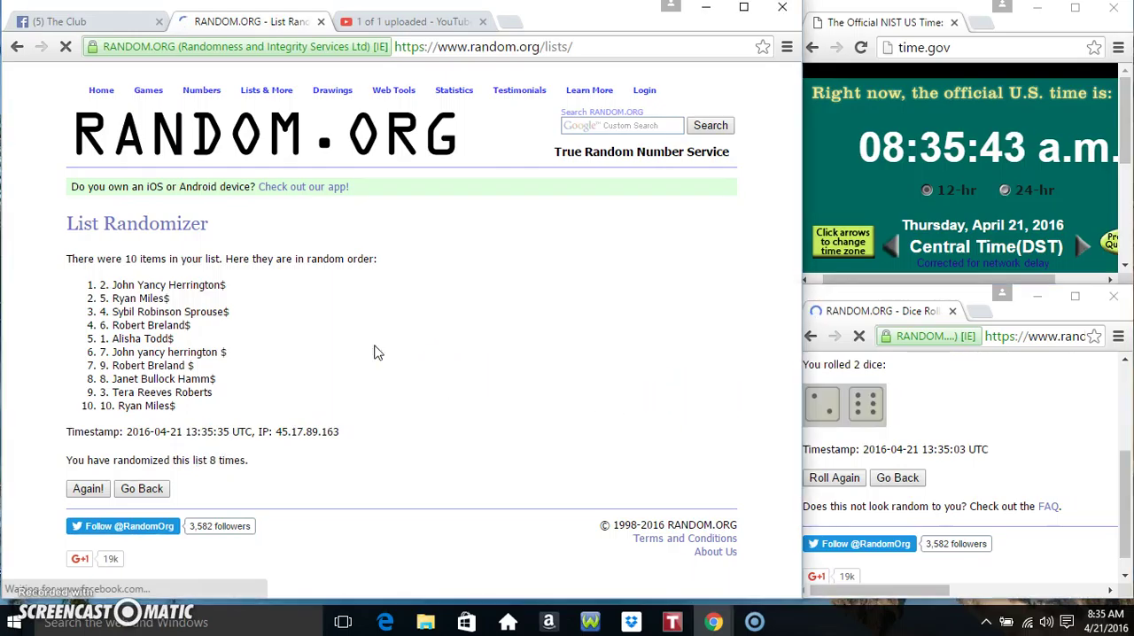
# - Comment 'done' in The Club raffle thread on Facebook, after the 'live' comment
pyautogui.click(239, 272)
pyautogui.click(62, 21)
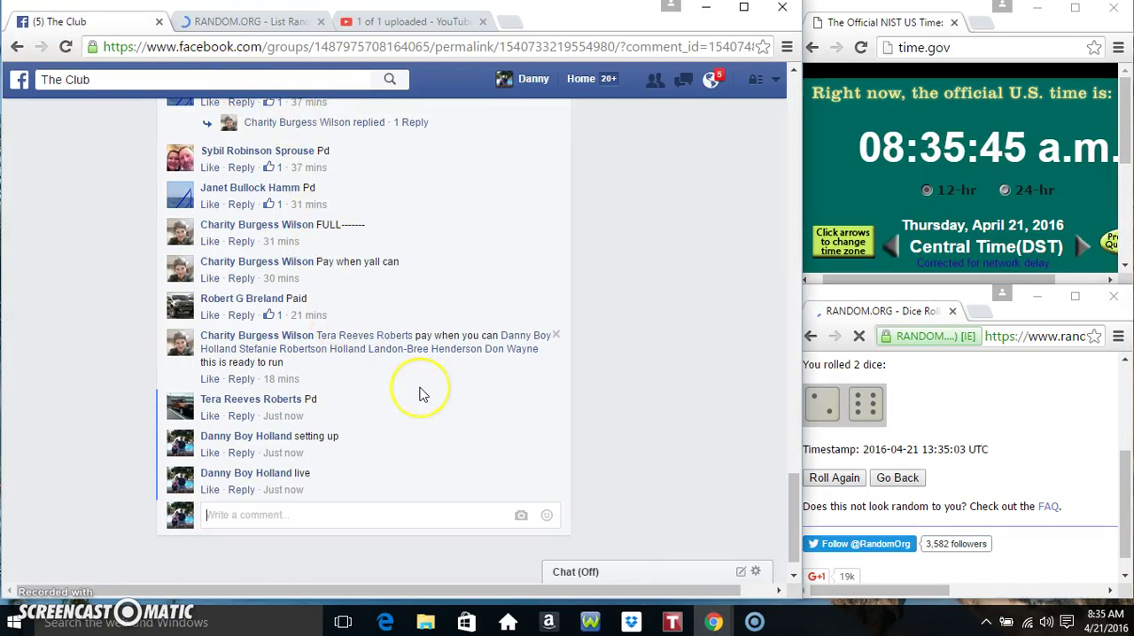
pyautogui.write('done')
pyautogui.press('Return')
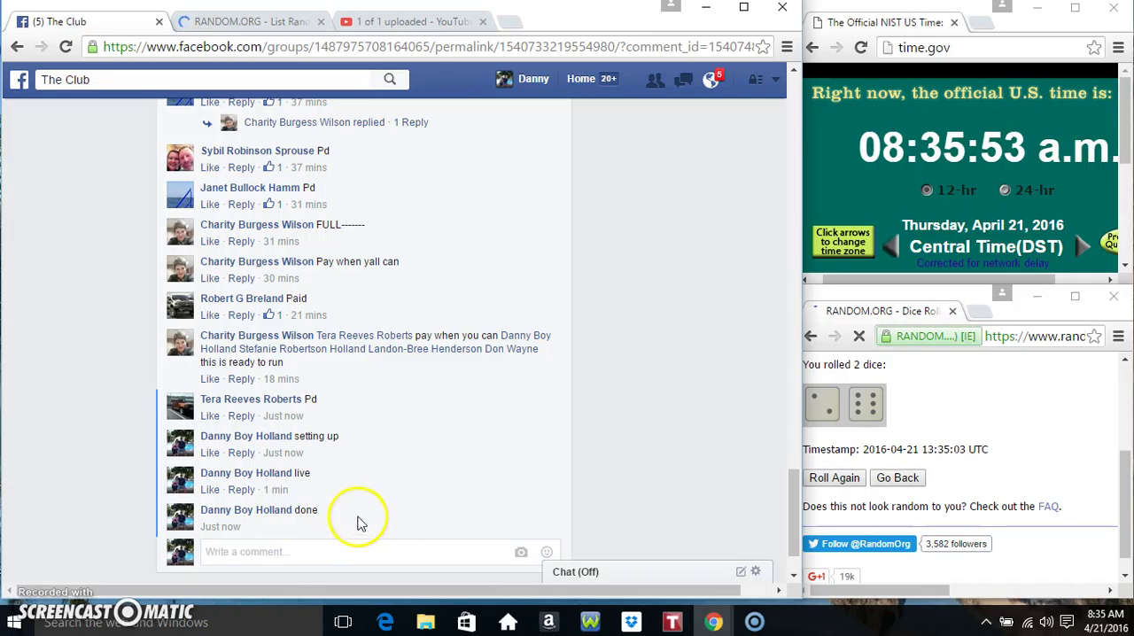
pyautogui.scroll(-1, 359, 518)
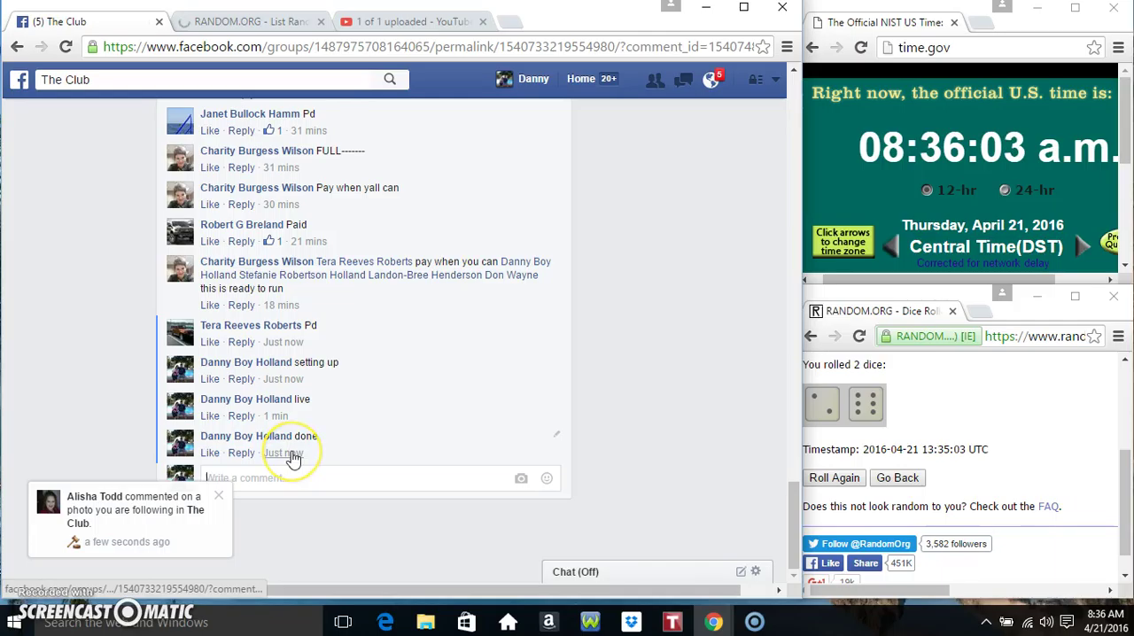
pyautogui.click(1102, 620)
pyautogui.click(22, 496)
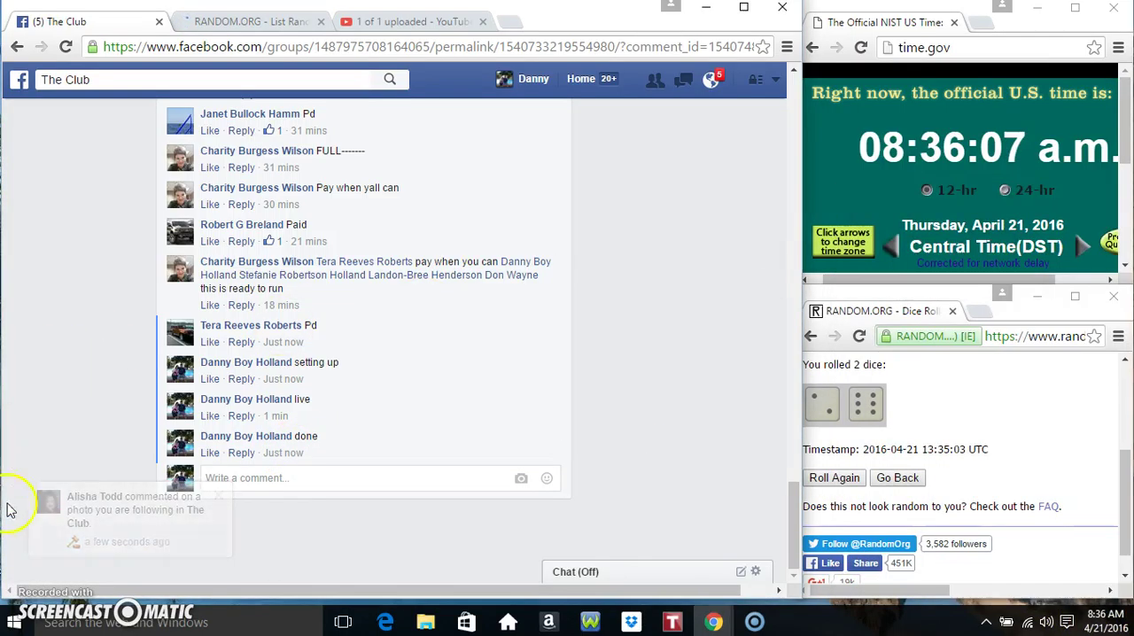